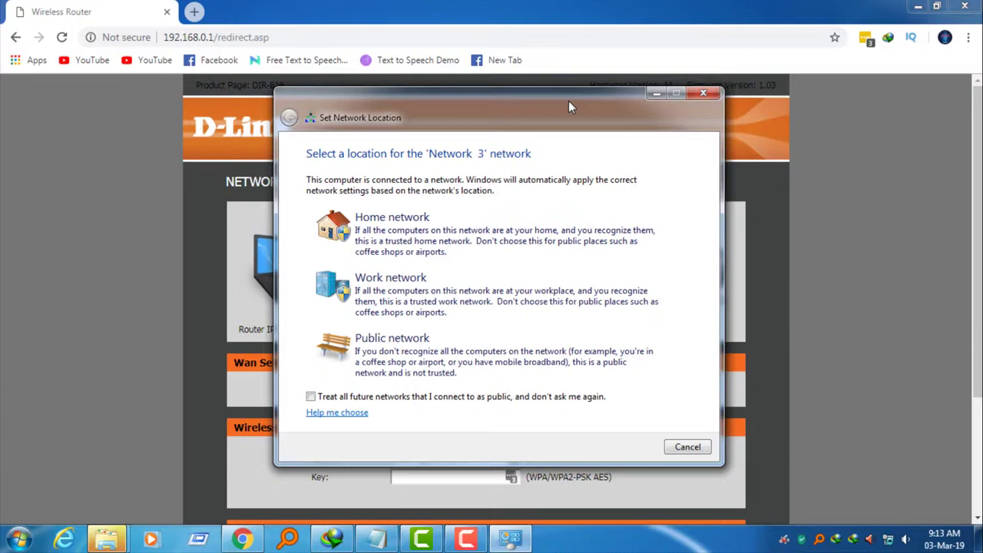
Move Windows 7's Set Network Location prompt aside and close it without choosing a location
left_click_drag(568, 101, 594, 48)
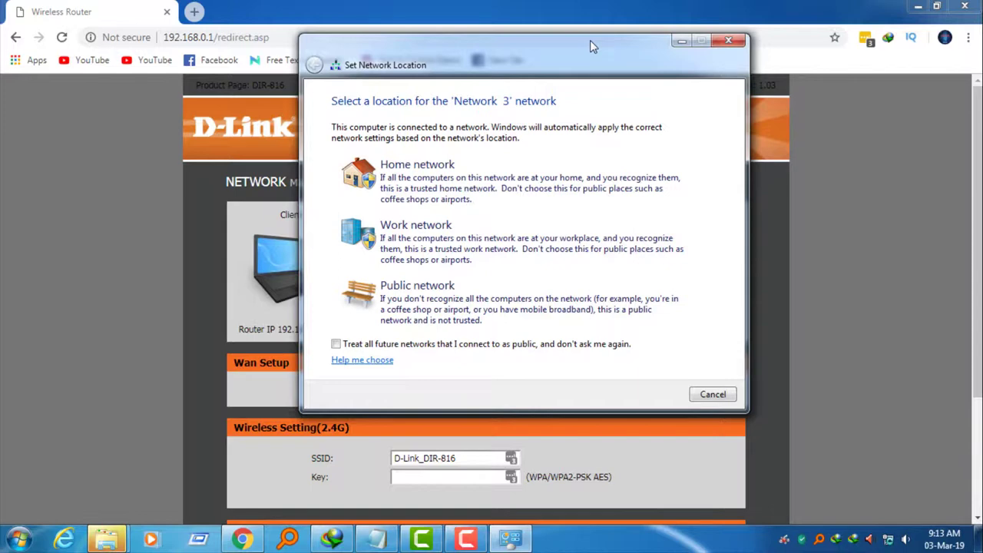
left_click_drag(590, 40, 578, 60)
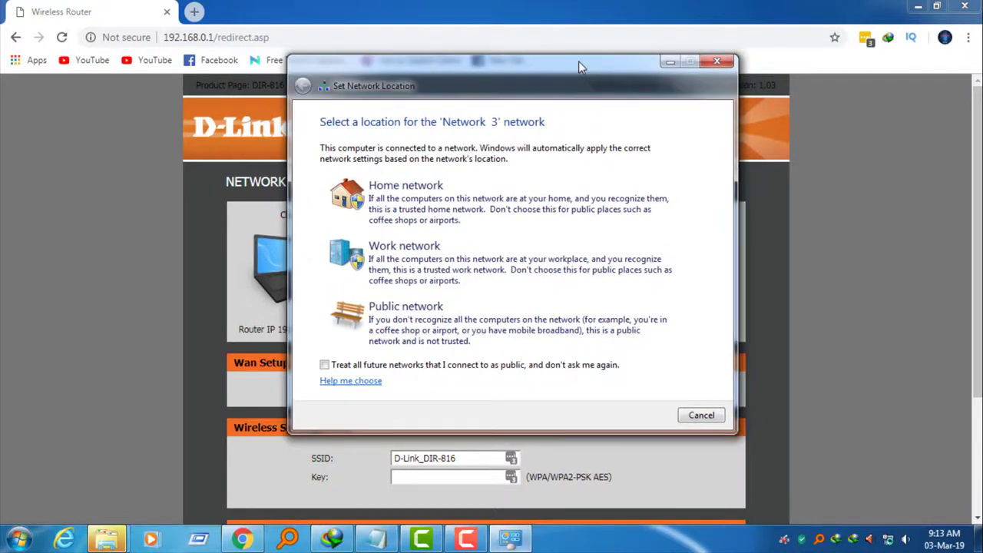
left_click(713, 64)
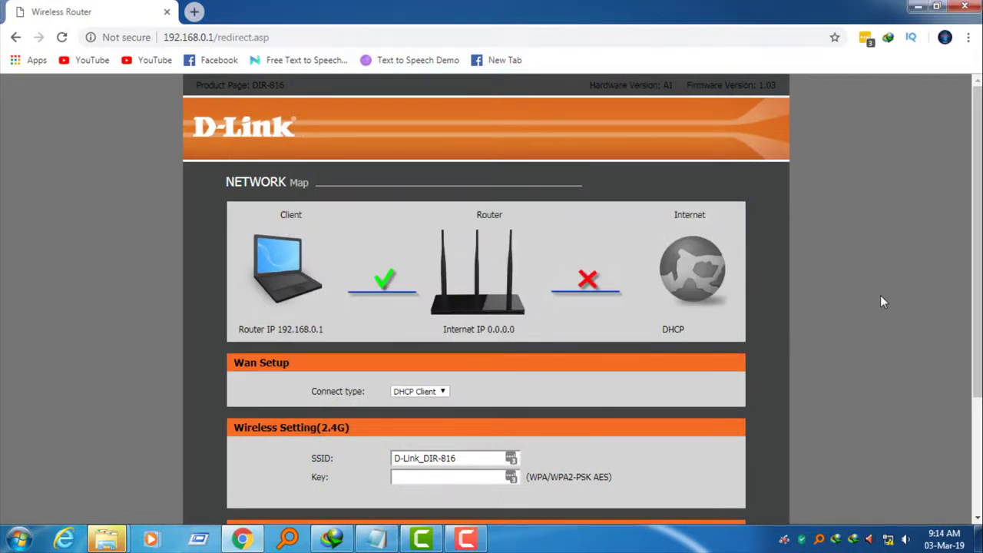
scroll(880, 296, "down", 3)
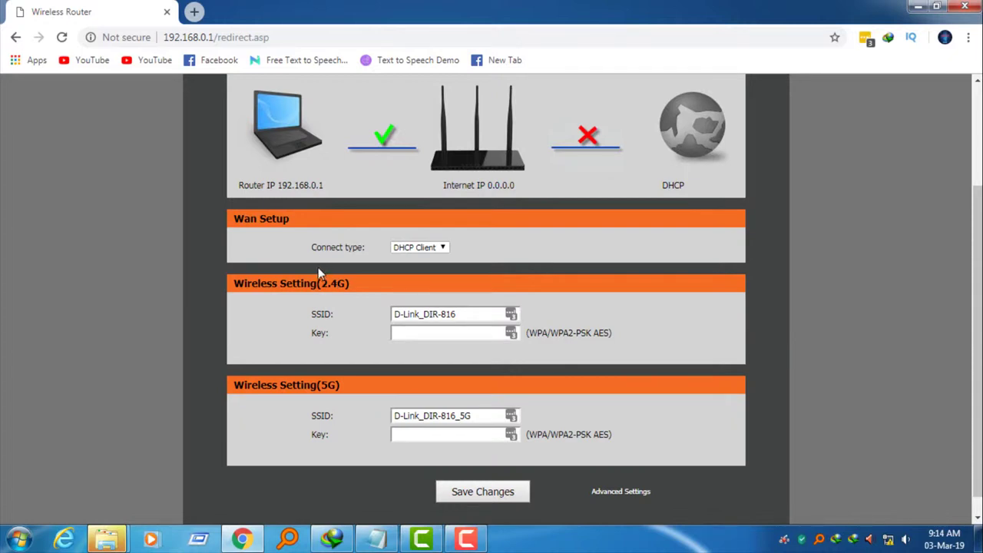
left_click(396, 334)
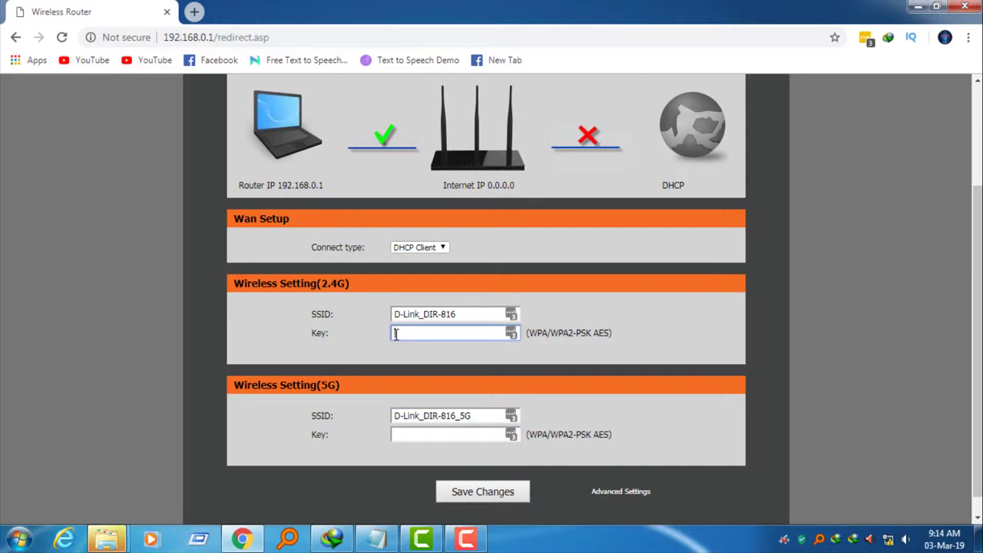
type("12345678")
left_click(487, 493)
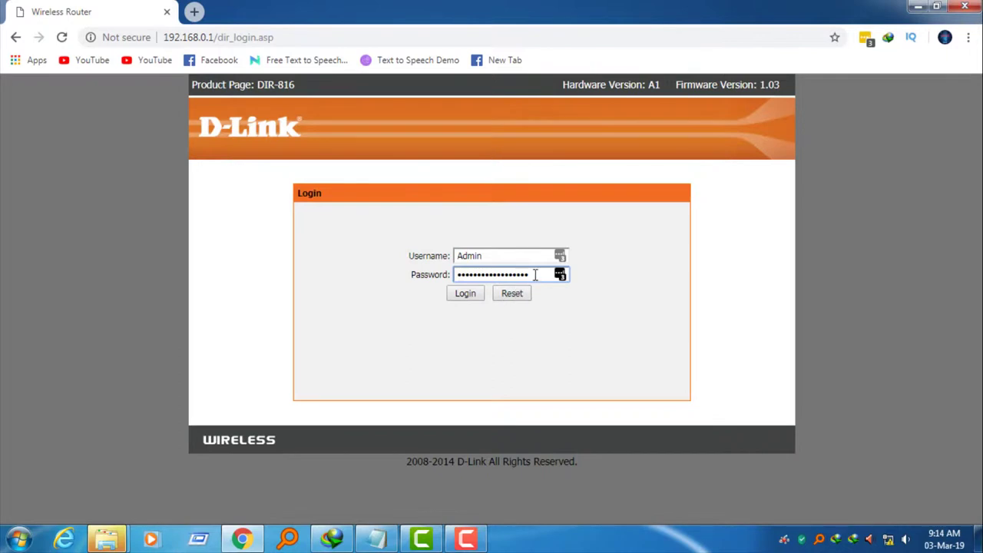
Clear the saved password on the router login page and log in with it blank
double_click(536, 274)
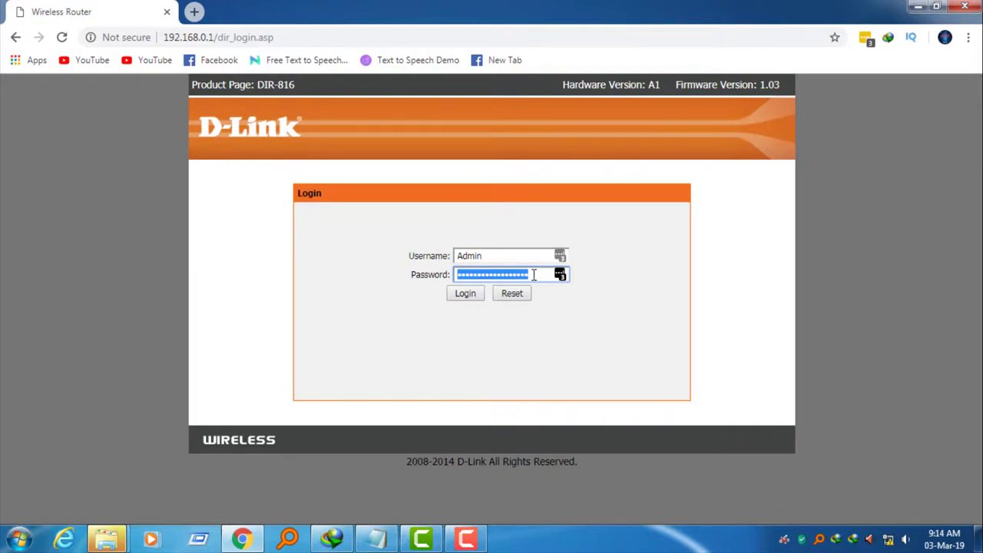
key("BackSpace")
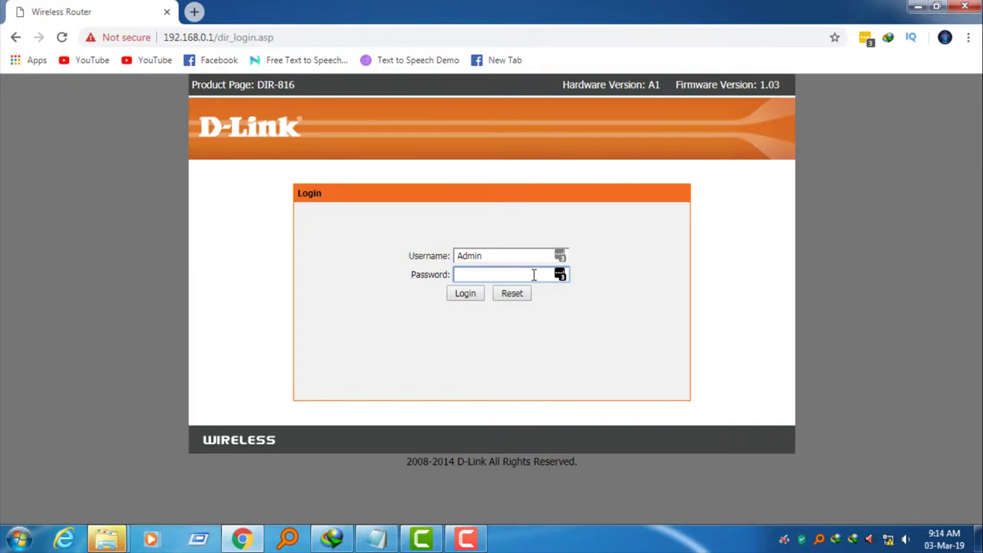
key("Return")
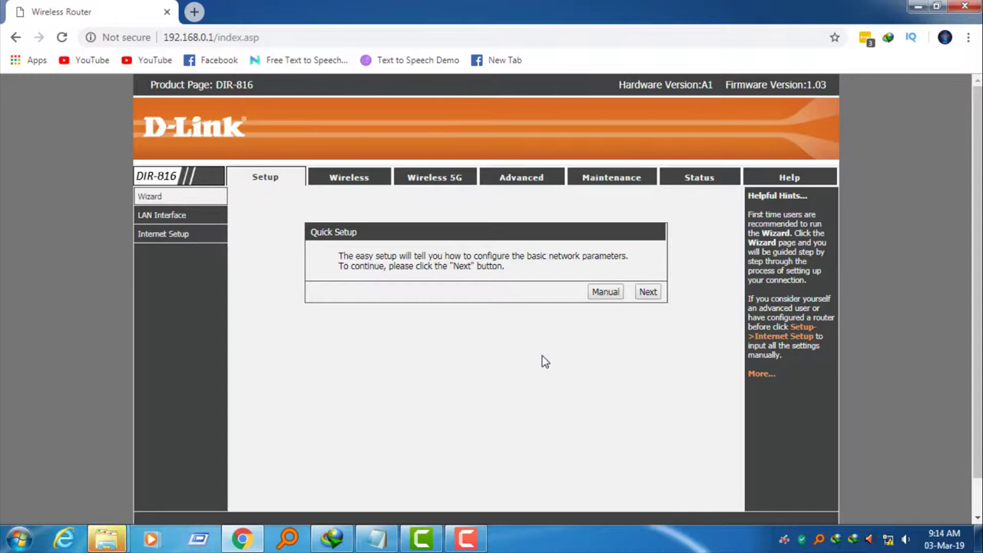
Advance Quick Setup to the WAN connection type, pick PPPoE, and continue
left_click(648, 292)
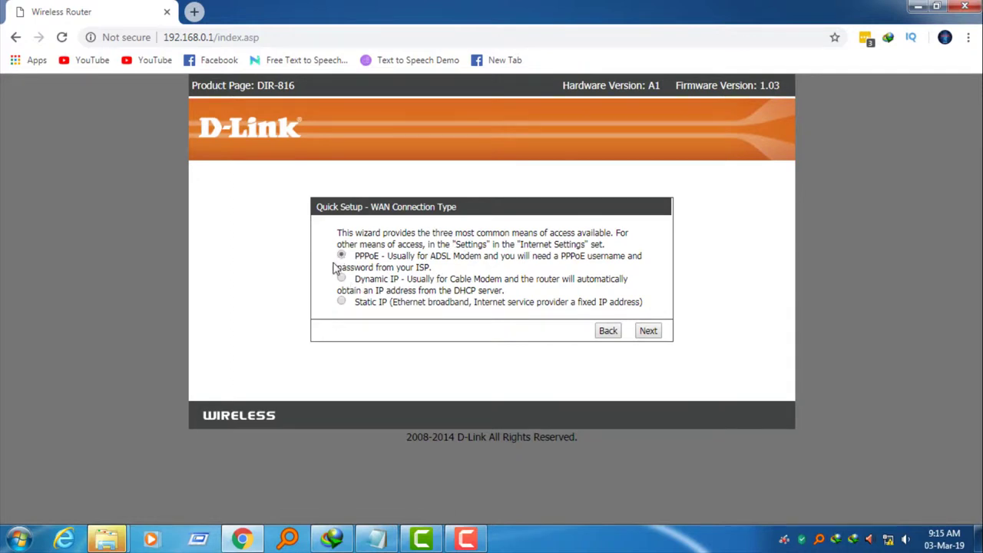
left_click(341, 302)
left_click_drag(357, 258, 380, 258)
left_click(379, 258)
left_click(648, 332)
Try continuing with the PPPoE user name and password left empty, and dismiss the warning
left_click(455, 236)
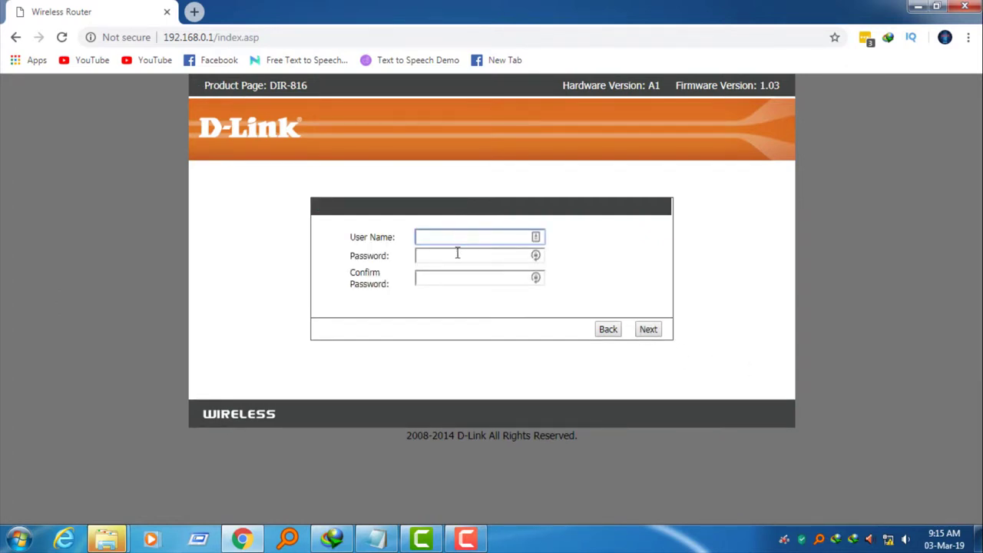
left_click(457, 254)
left_click(647, 331)
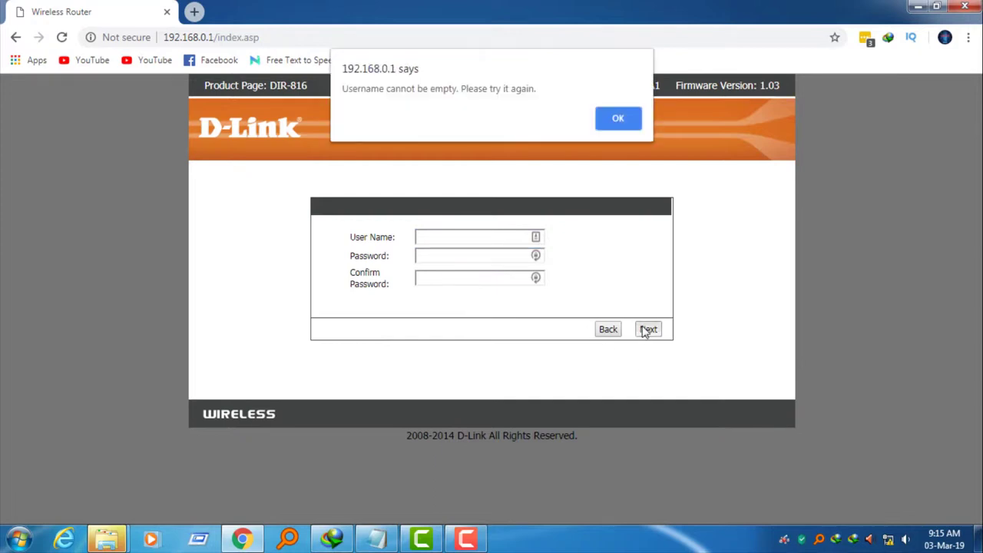
left_click(609, 114)
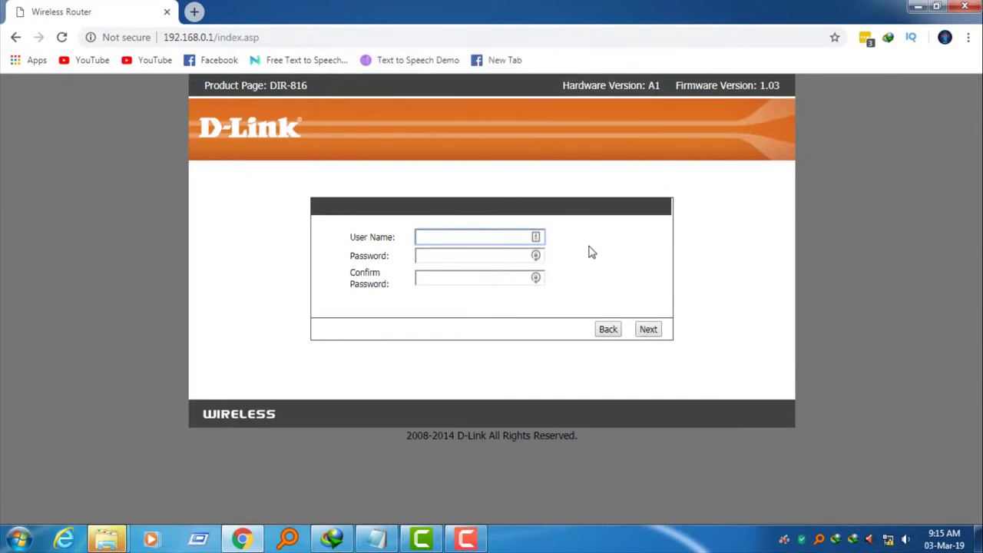
Reload the router's root address 192.168.0.1 by removing index.asp from the URL
left_click_drag(218, 39, 347, 44)
key("BackSpace")
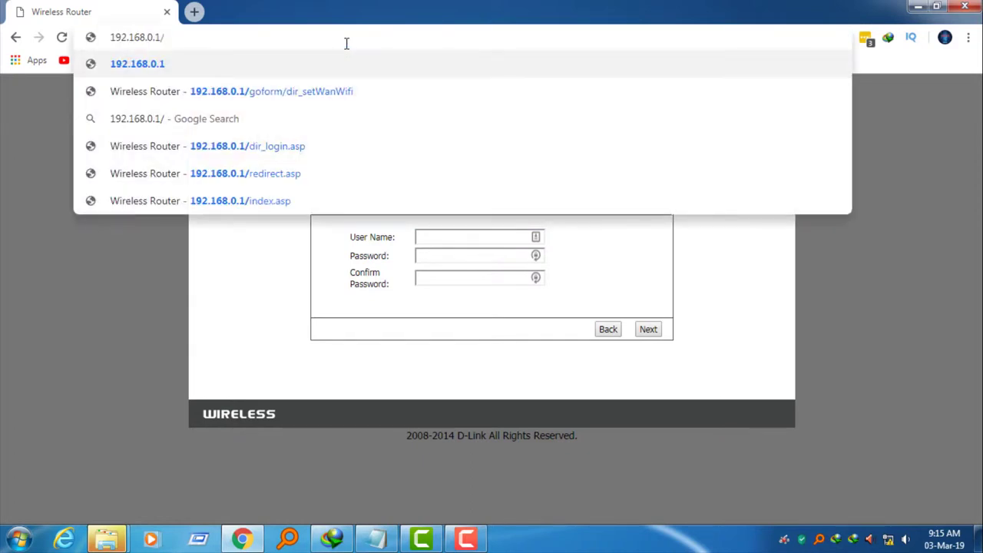
key("Return")
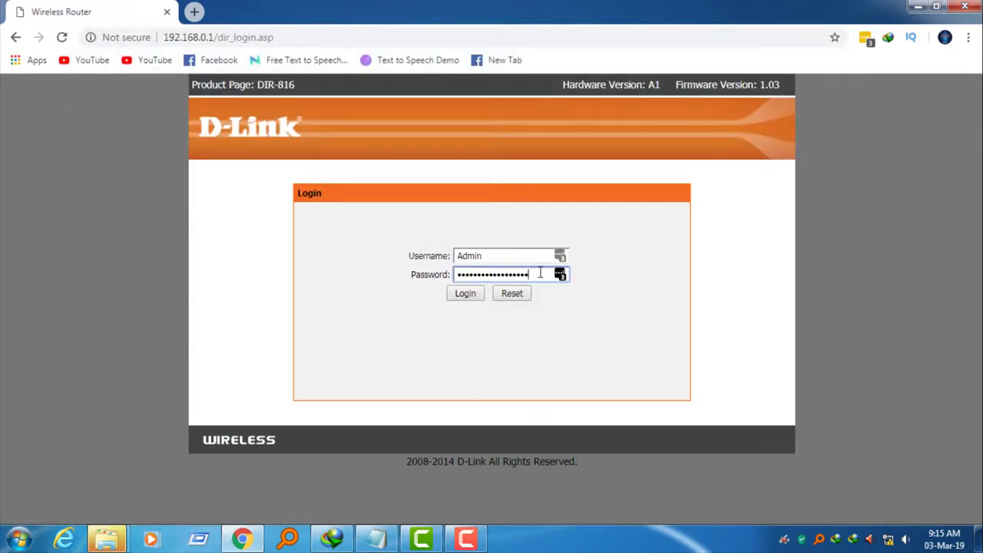
Log in again with a blank password and open the 2.4G wireless settings
double_click(540, 274)
key("BackSpace")
key("Return")
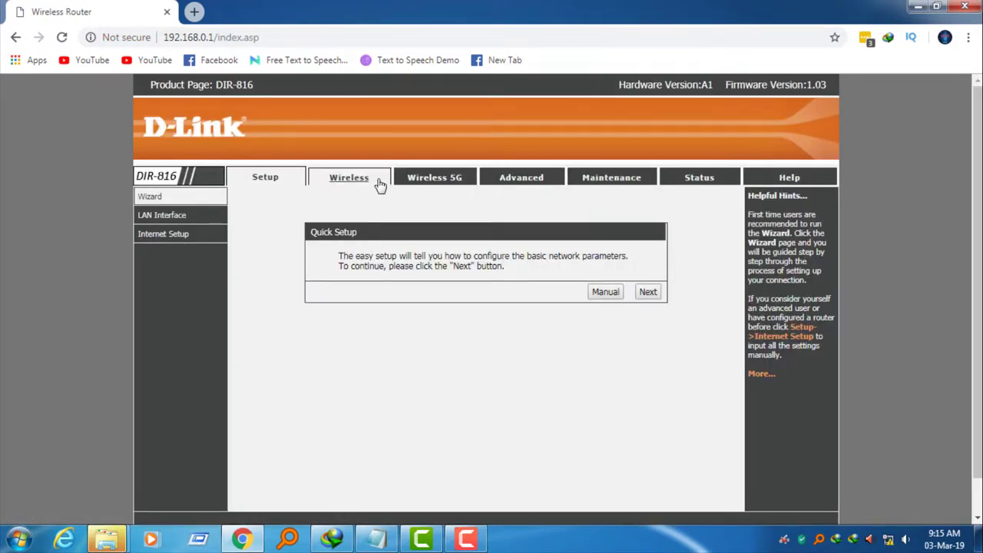
left_click(376, 182)
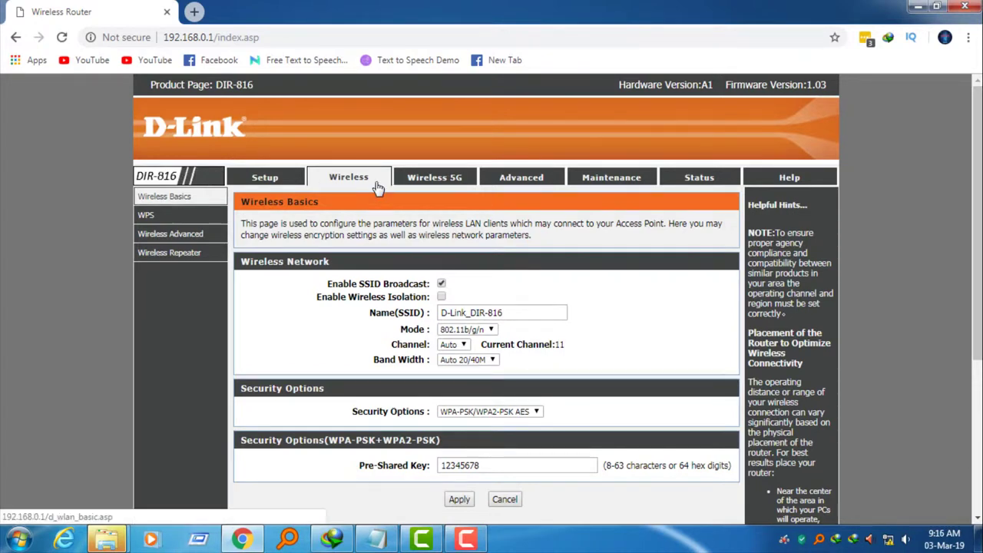
Glance at the 5G settings, keep the 2.4G mode at 802.11b/g/n, then go to Wireless Repeater
left_click(439, 183)
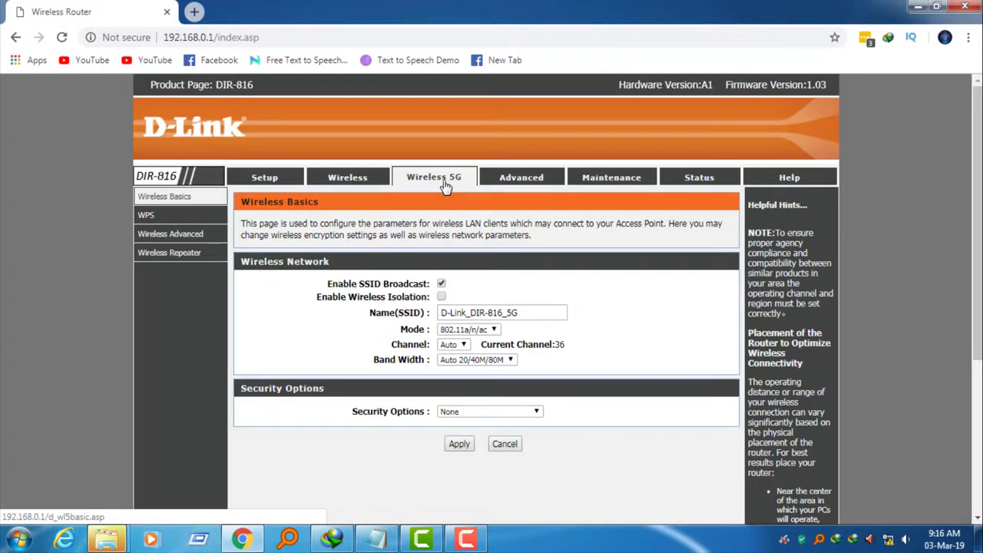
left_click(343, 186)
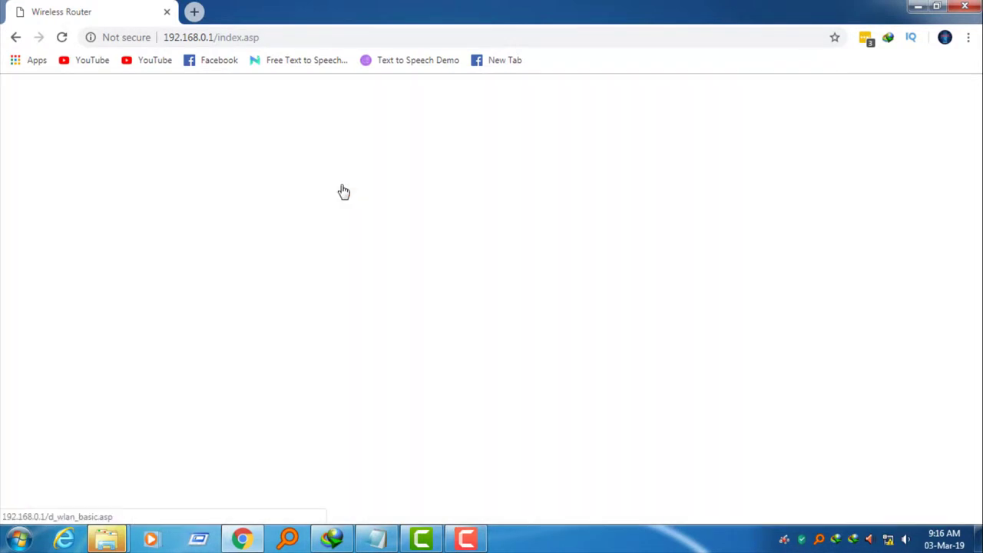
scroll(624, 361, "down", 1)
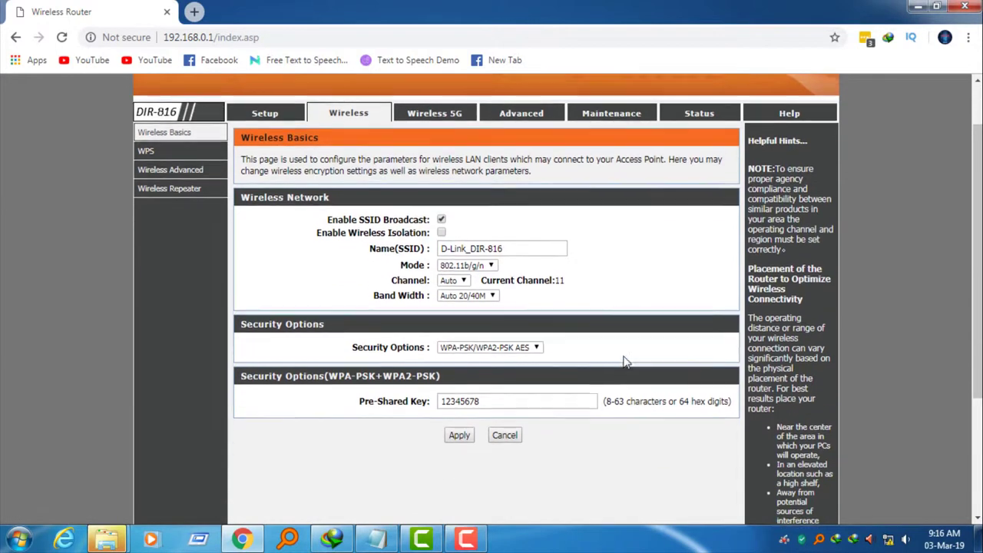
scroll(624, 361, "down", 1)
scroll(625, 362, "up", 1)
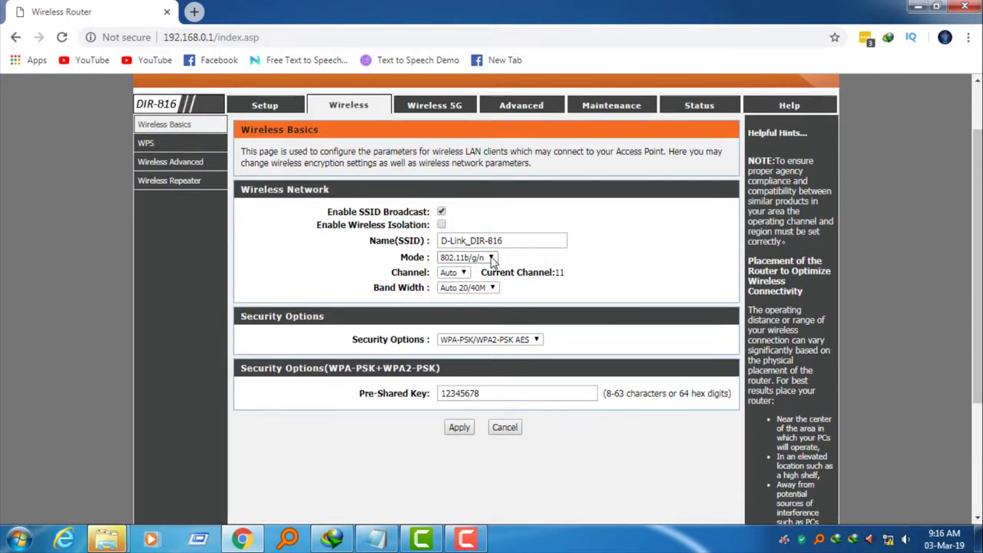
left_click(493, 259)
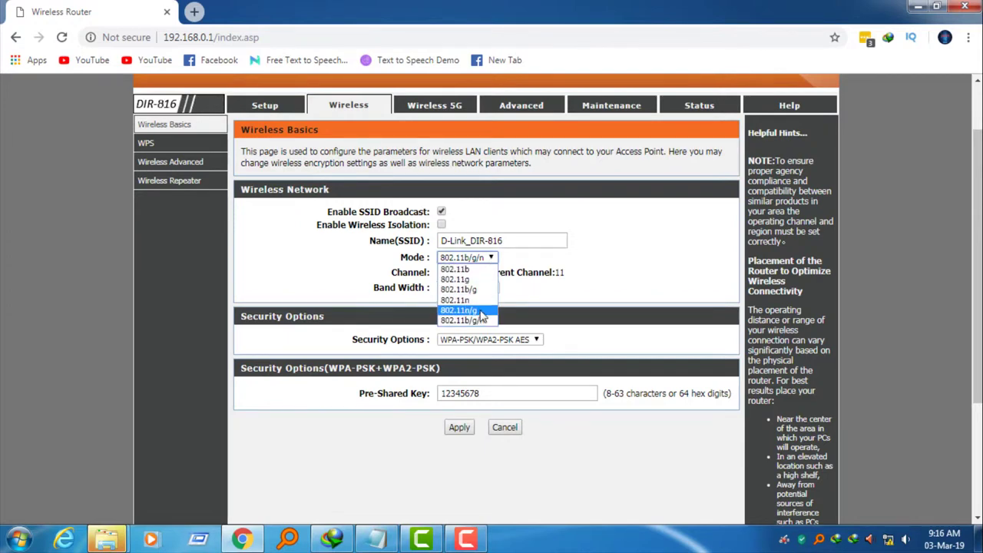
left_click(568, 264)
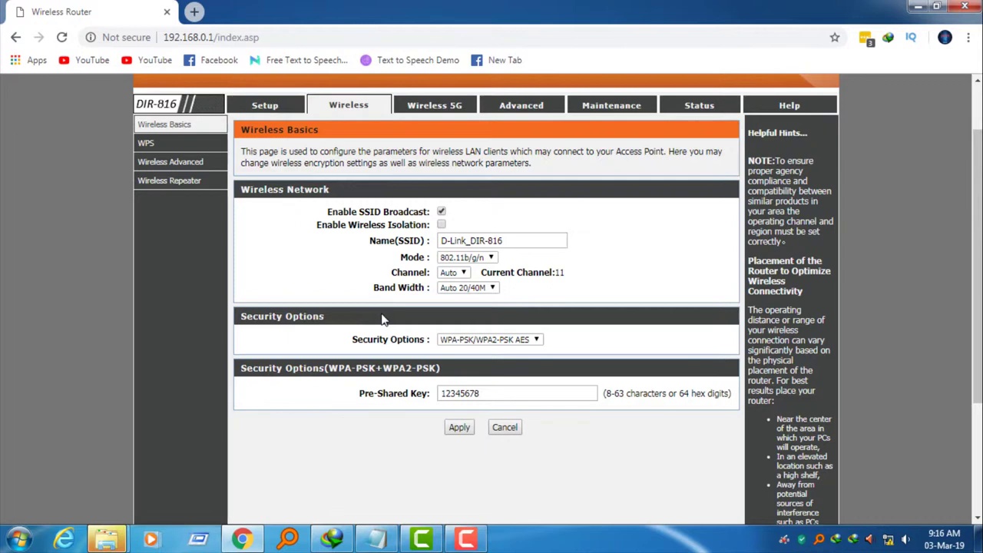
left_click(161, 186)
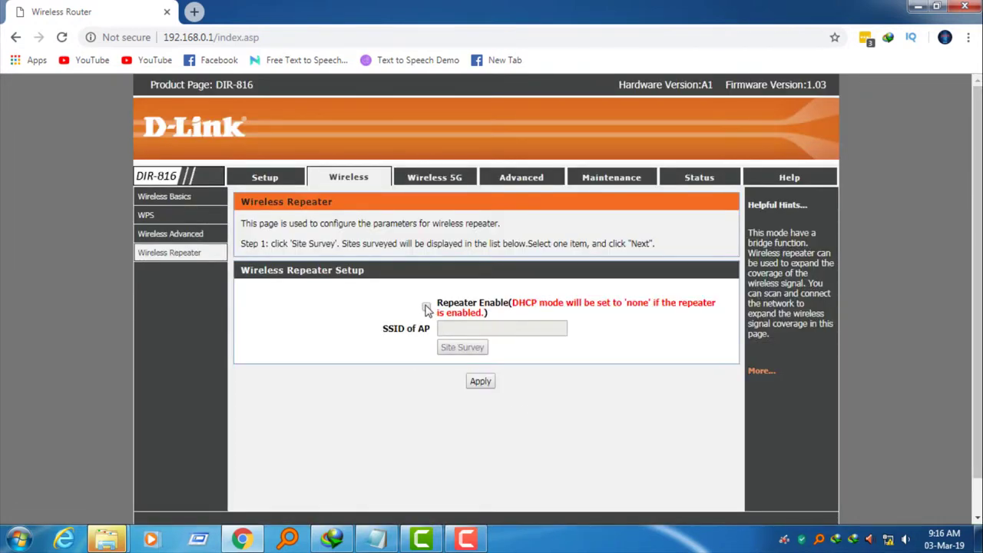
Tick Repeater Enable for both 2.4G and 5G bands and select the 5G SSID of AP field
left_click(427, 308)
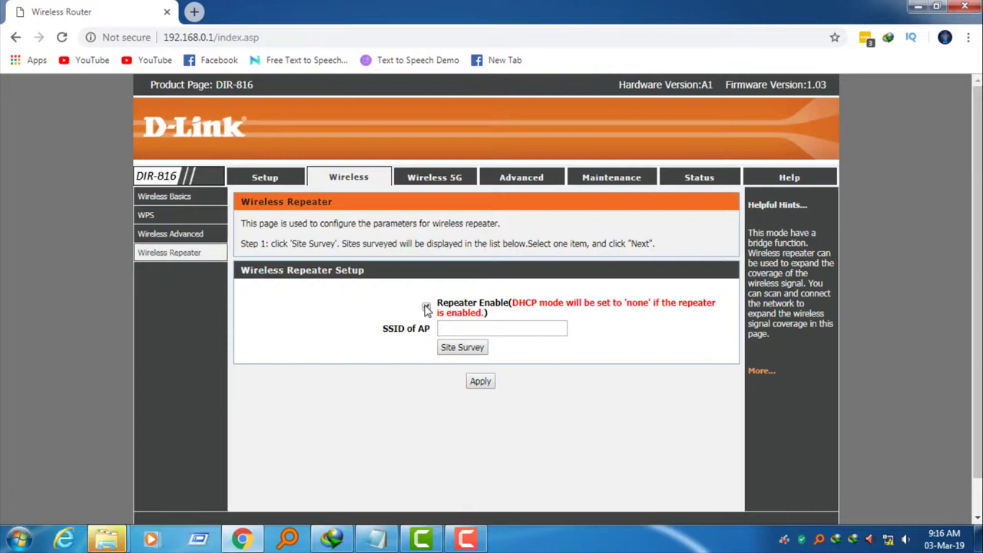
left_click(426, 307)
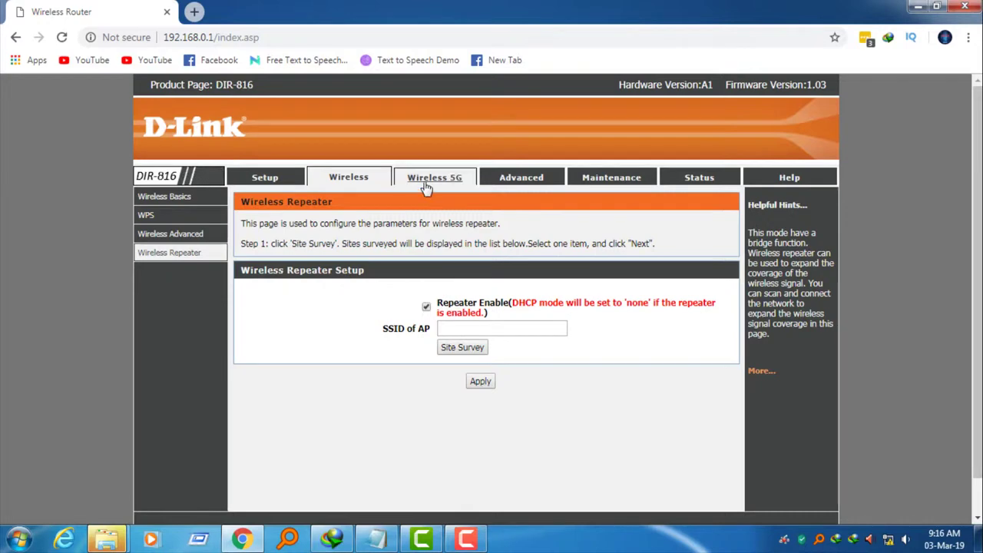
left_click(424, 182)
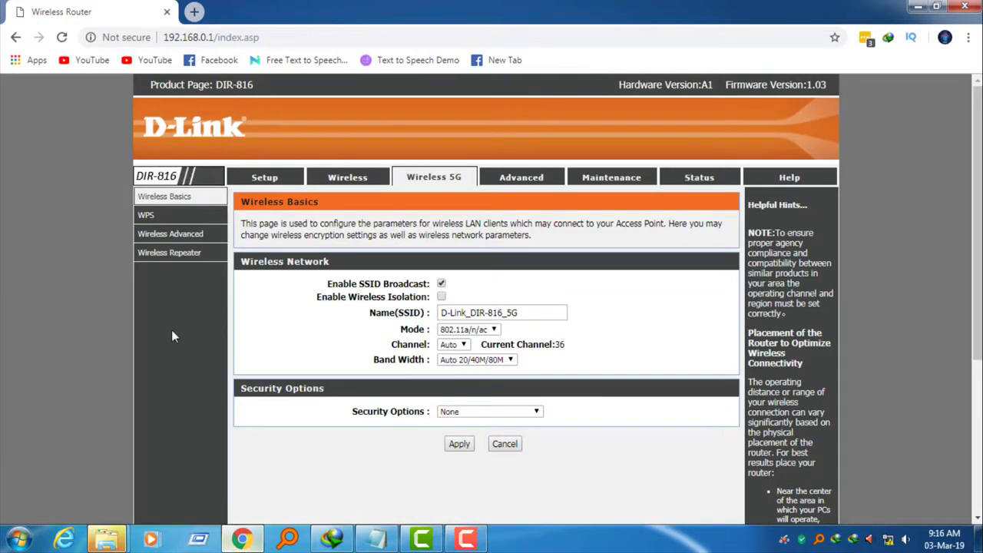
left_click(184, 260)
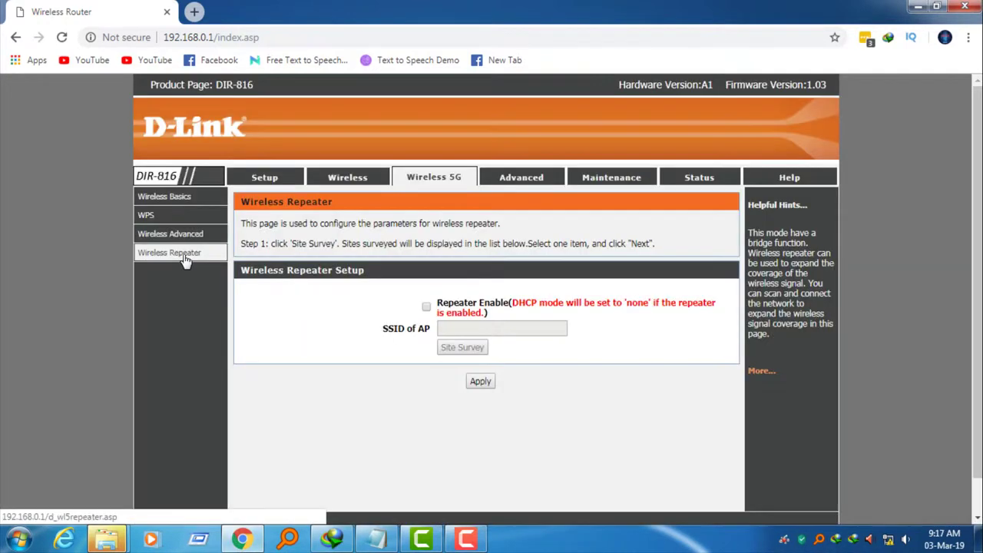
left_click(427, 308)
left_click(520, 331)
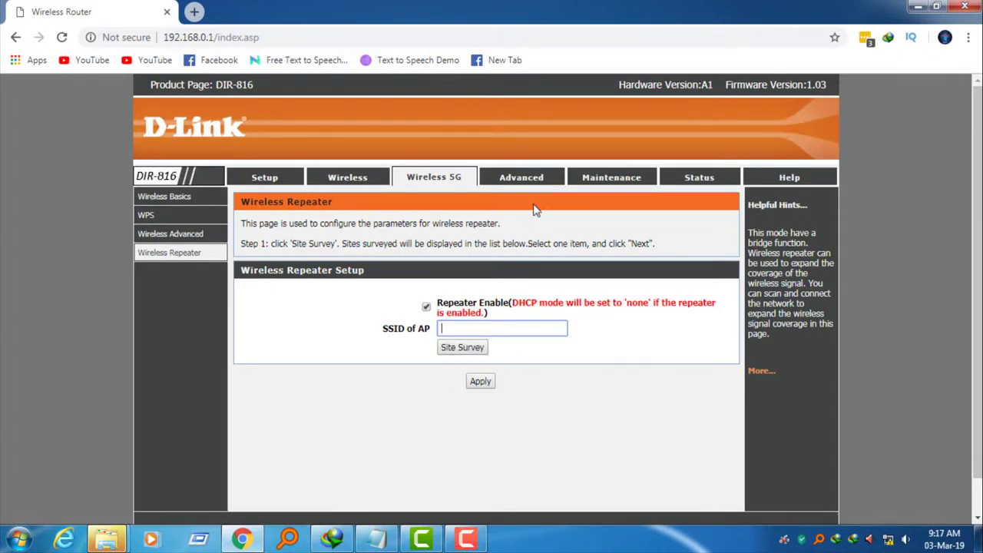
left_click(522, 183)
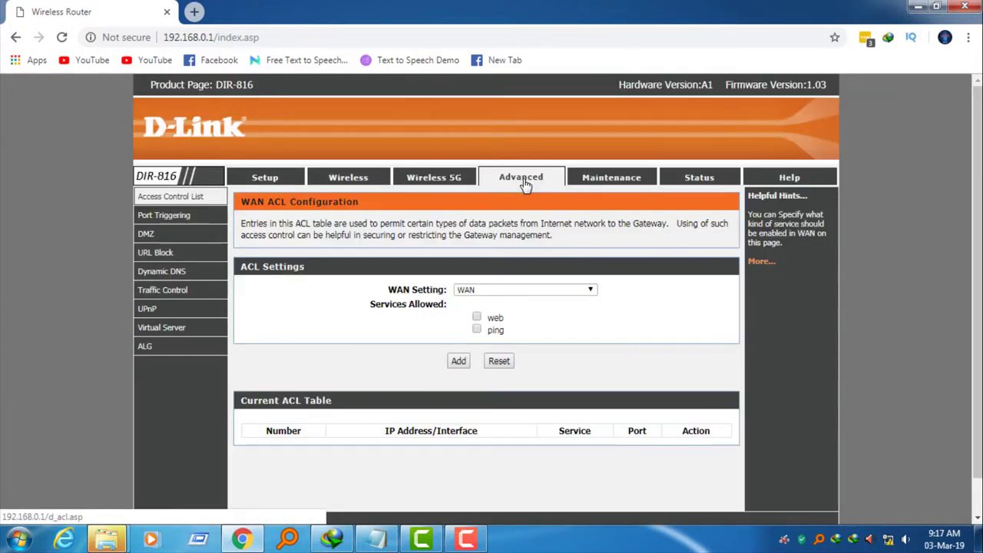
Review Dynamic DNS and Traffic Control, return to WAN ACL, then open Maintenance's Reboot/Reset page
left_click(208, 273)
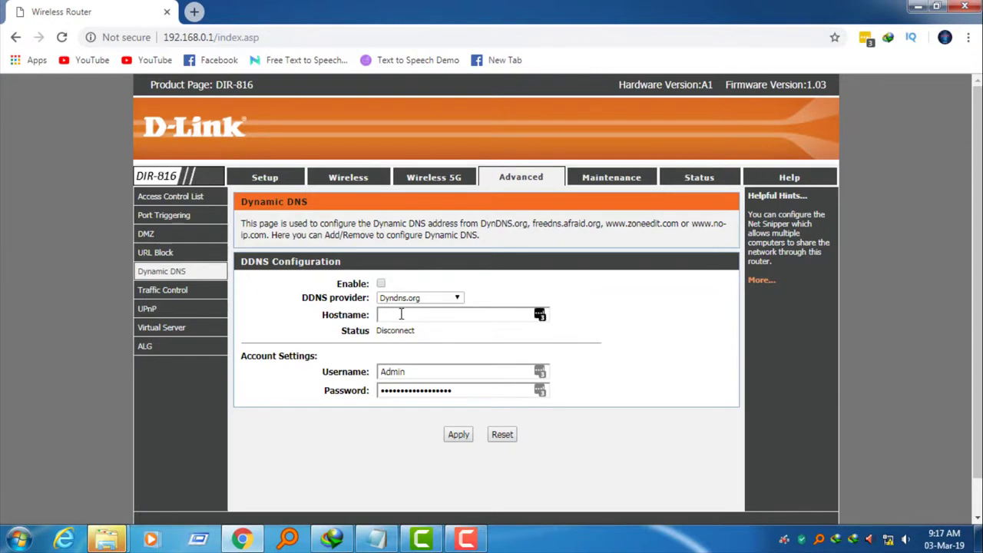
left_click(179, 298)
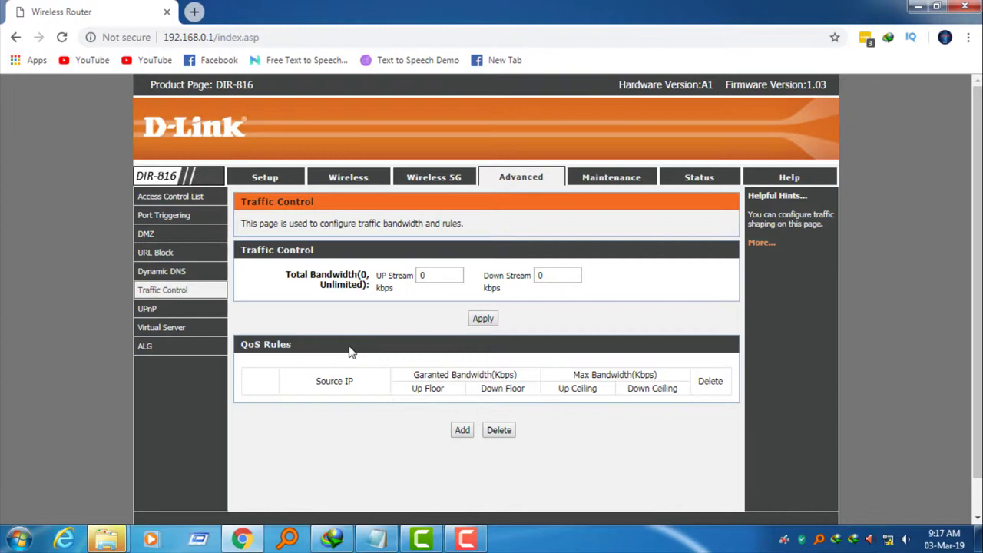
left_click(163, 198)
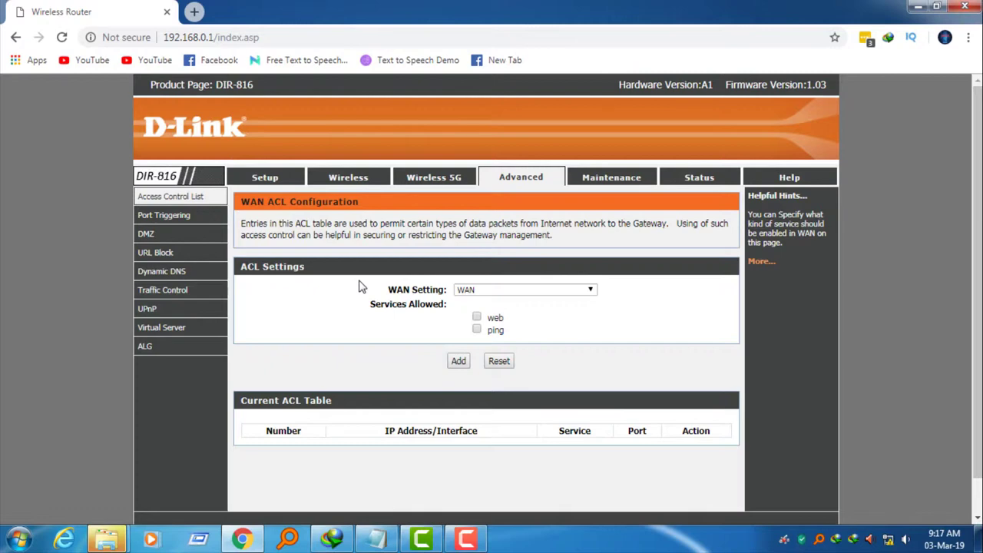
left_click(599, 184)
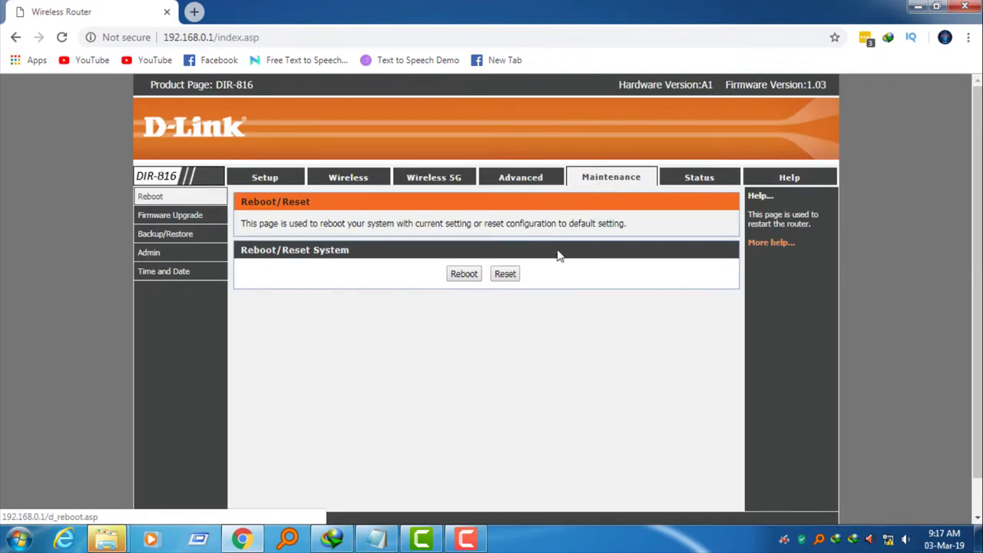
View the Firmware Upgrade page, then the Admin account form with its User Name field selected
left_click(182, 215)
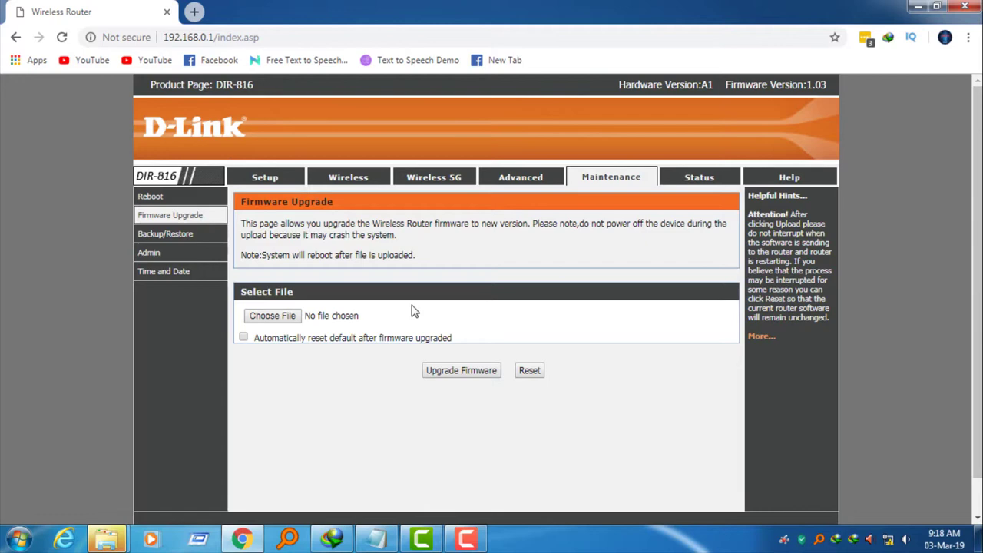
left_click(182, 256)
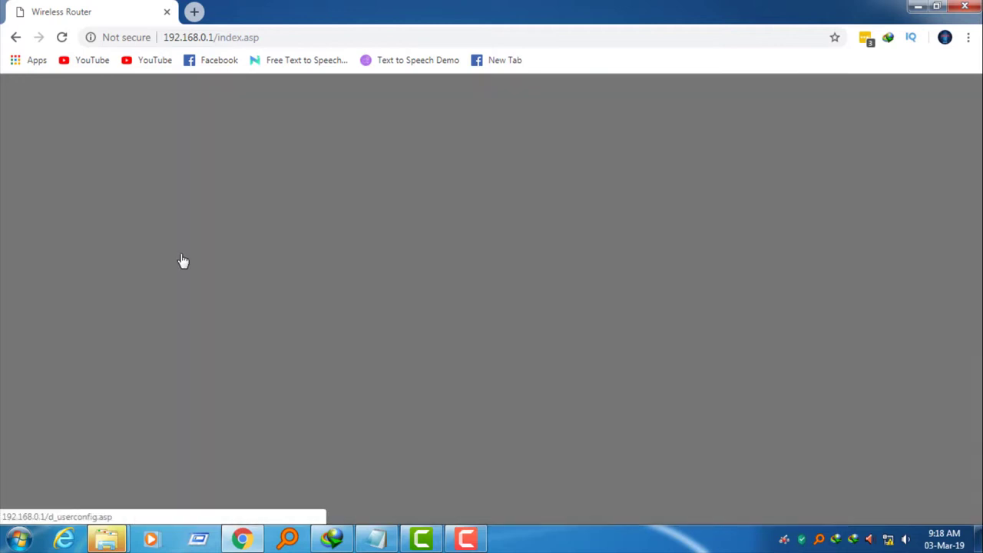
scroll(460, 282, "down", 1)
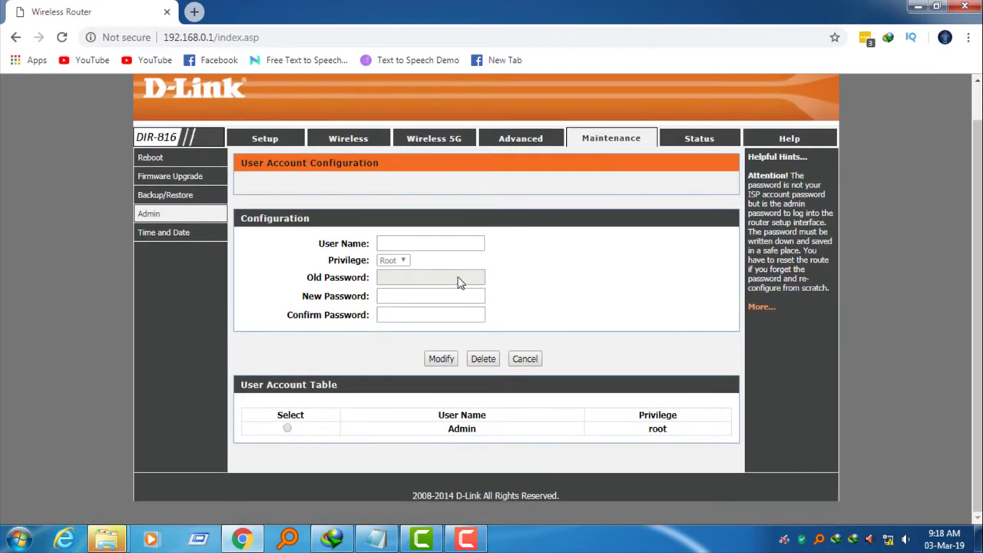
left_click(454, 245)
left_click(717, 141)
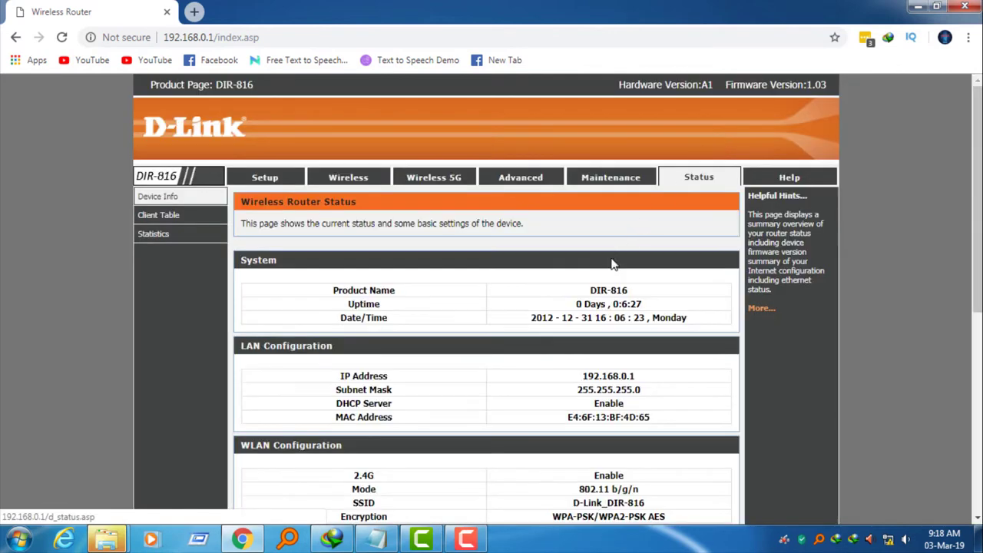
View the Client Table showing one client at 192.168.0.2, then open Statistics
scroll(612, 264, "down", 1)
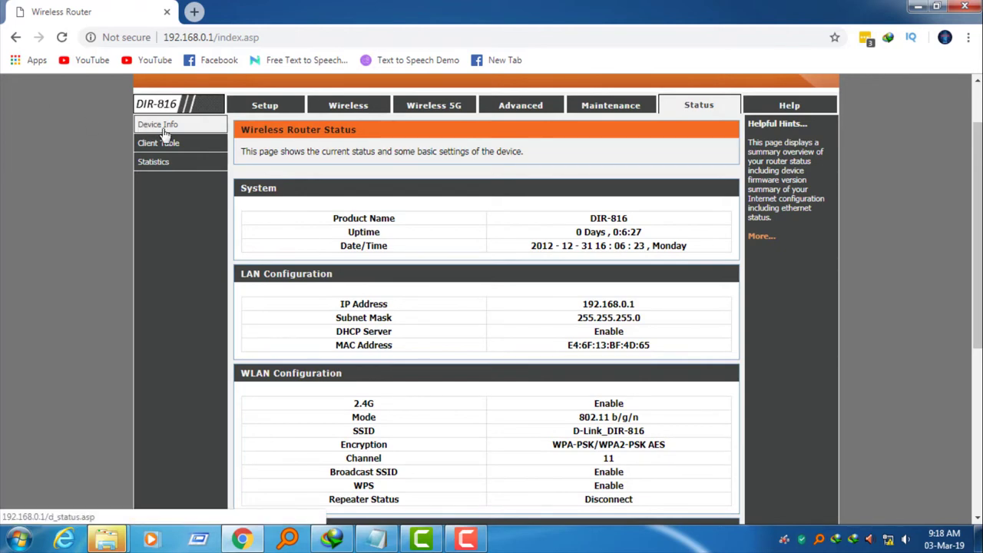
left_click(202, 145)
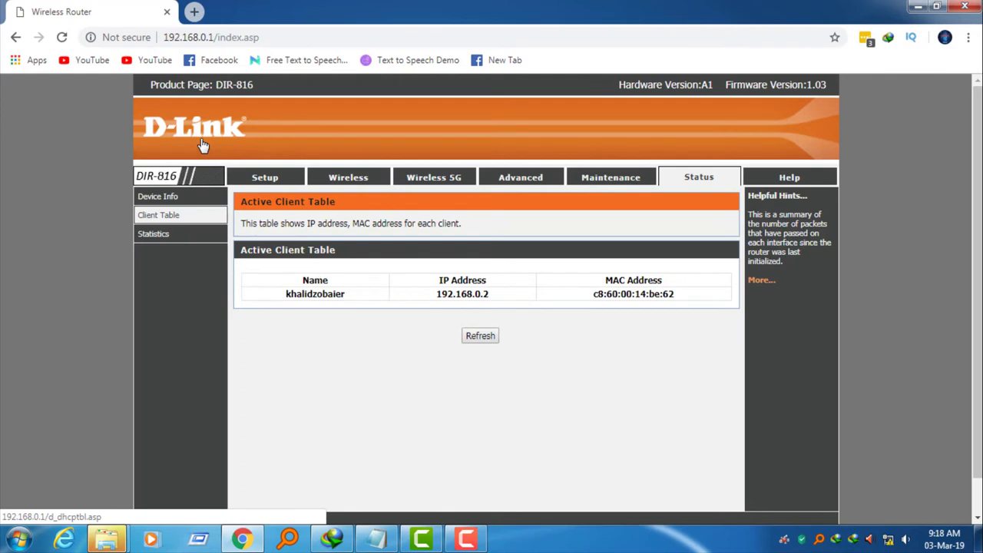
left_click(150, 234)
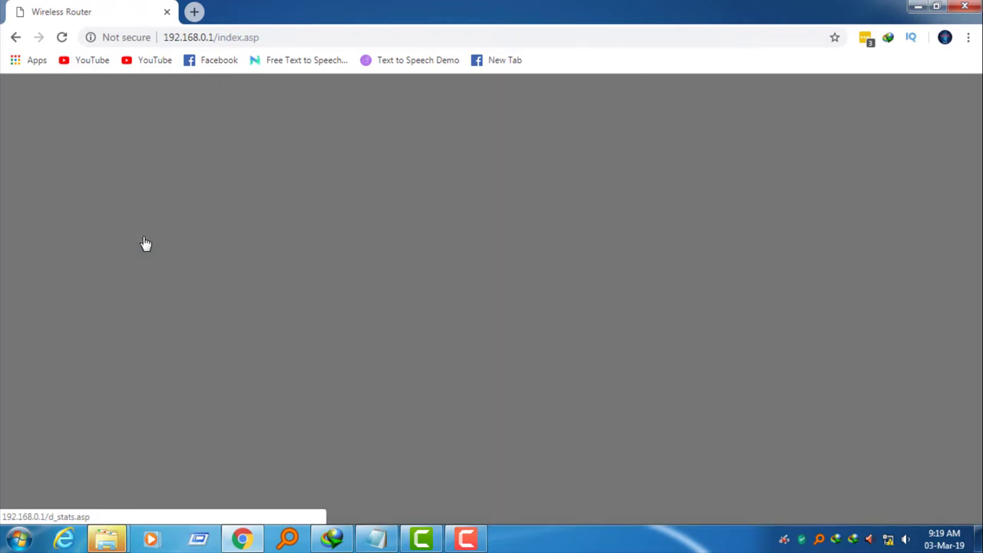